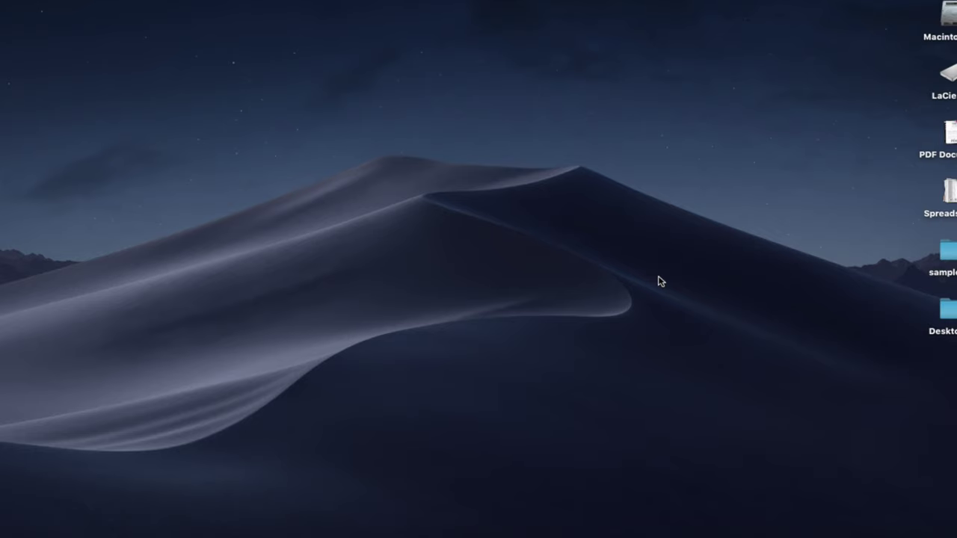
# Copy the primary stream key from Twitch's Channel and Videos settings in Safari
pyautogui.click(107, 524)
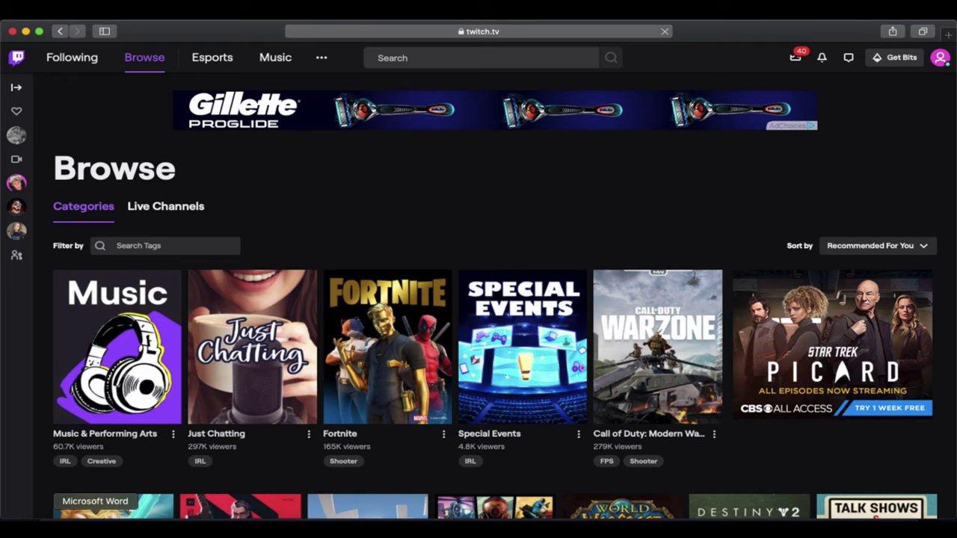
pyautogui.click(943, 61)
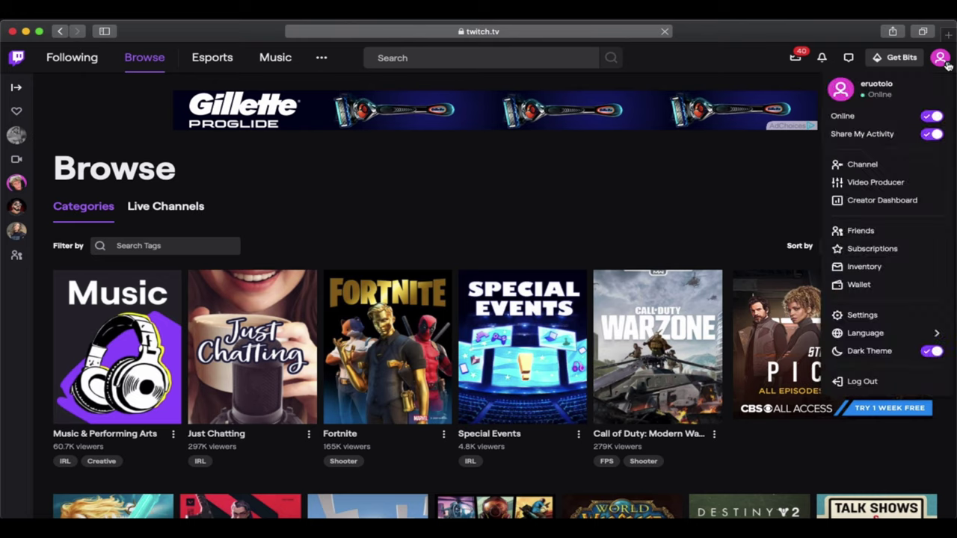
pyautogui.click(873, 319)
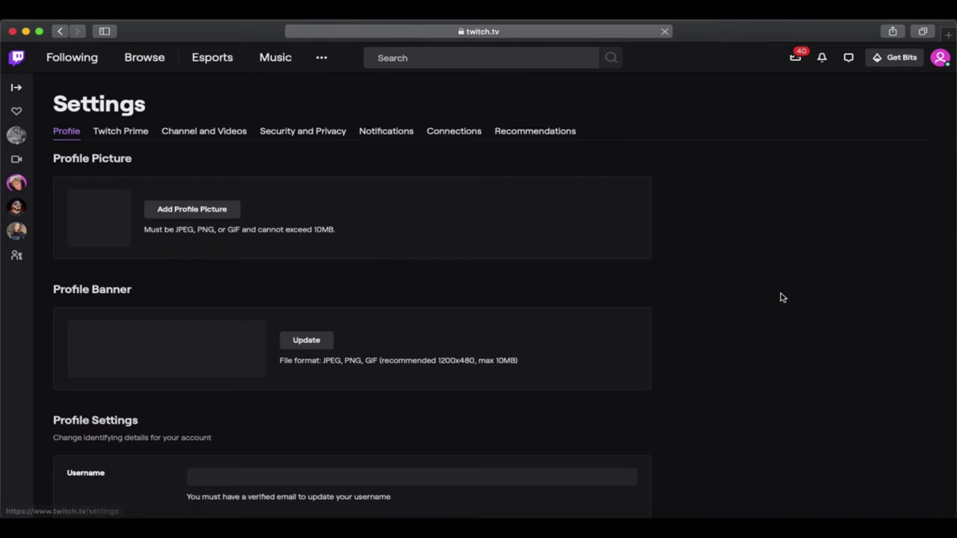
pyautogui.click(232, 138)
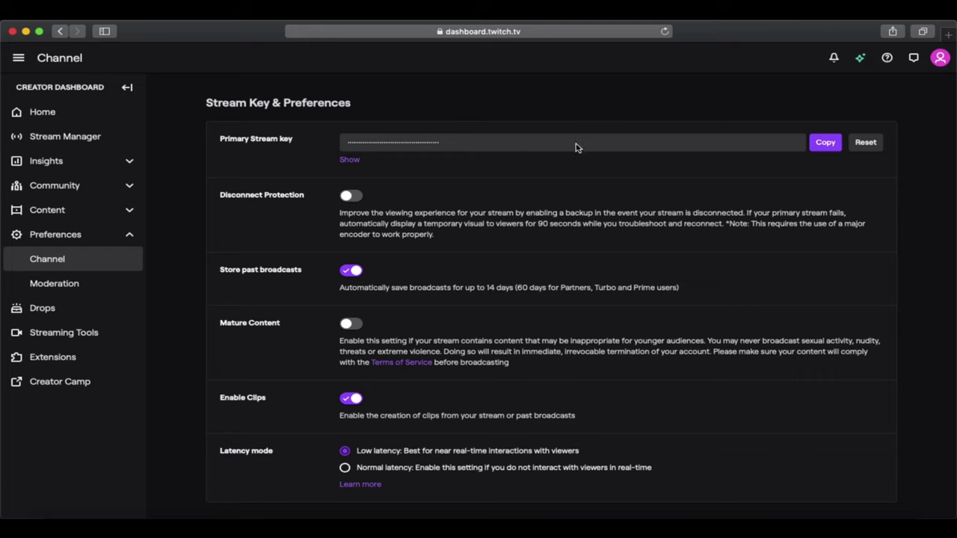
pyautogui.click(825, 145)
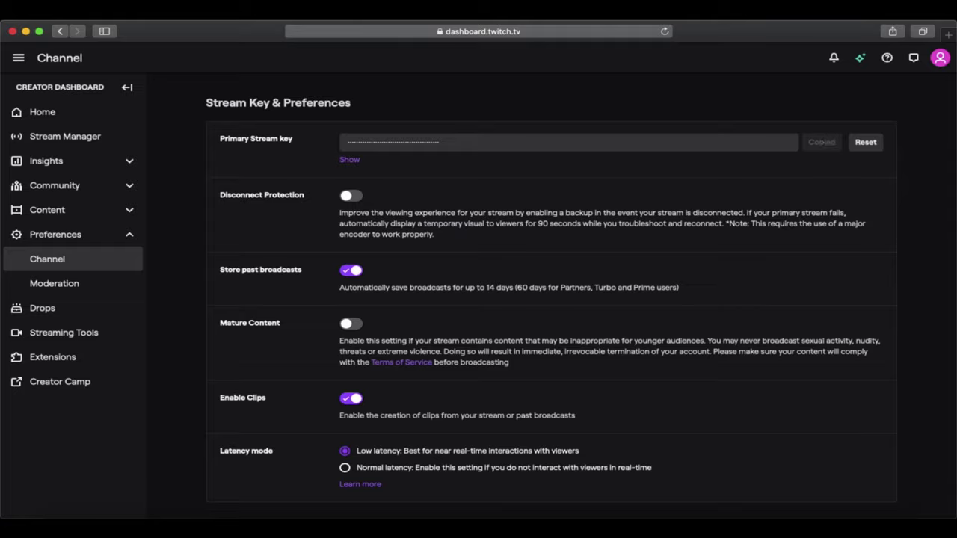
pyautogui.click(819, 524)
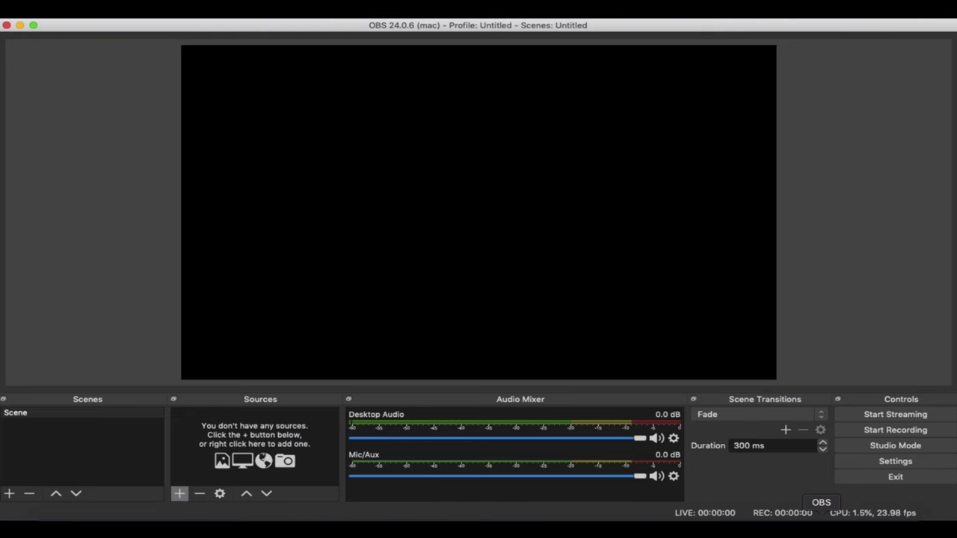
# Keep Twitch as the stream service, paste the stream key, and apply the settings
pyautogui.click(894, 464)
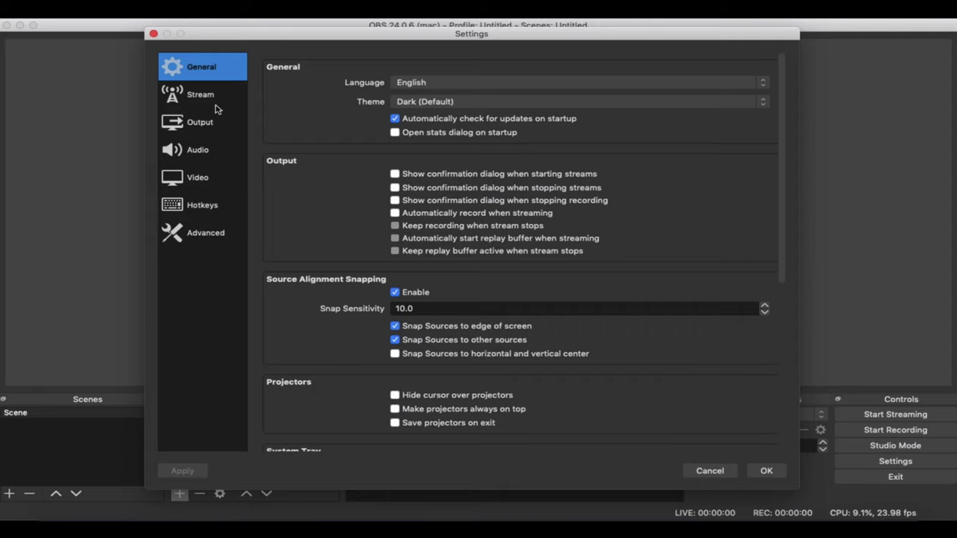
pyautogui.click(213, 98)
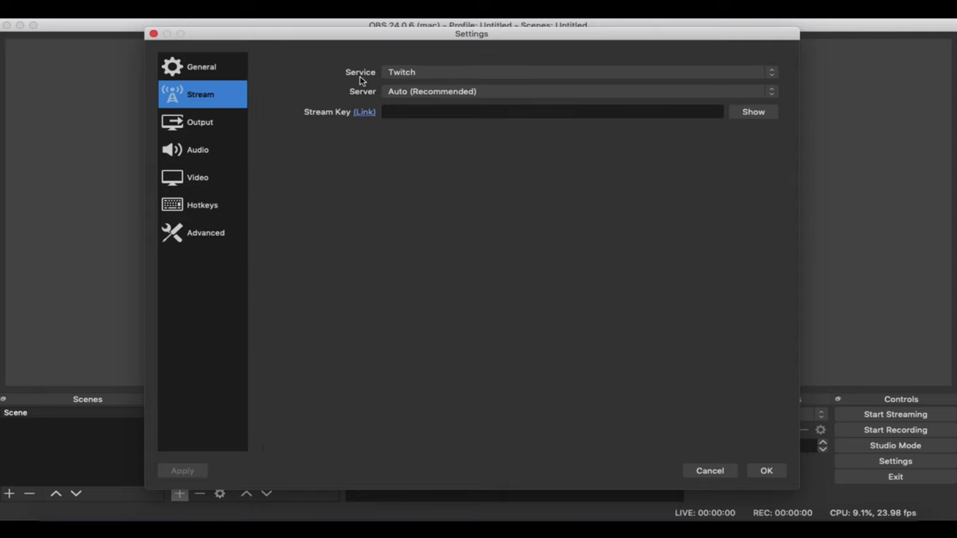
pyautogui.click(406, 71)
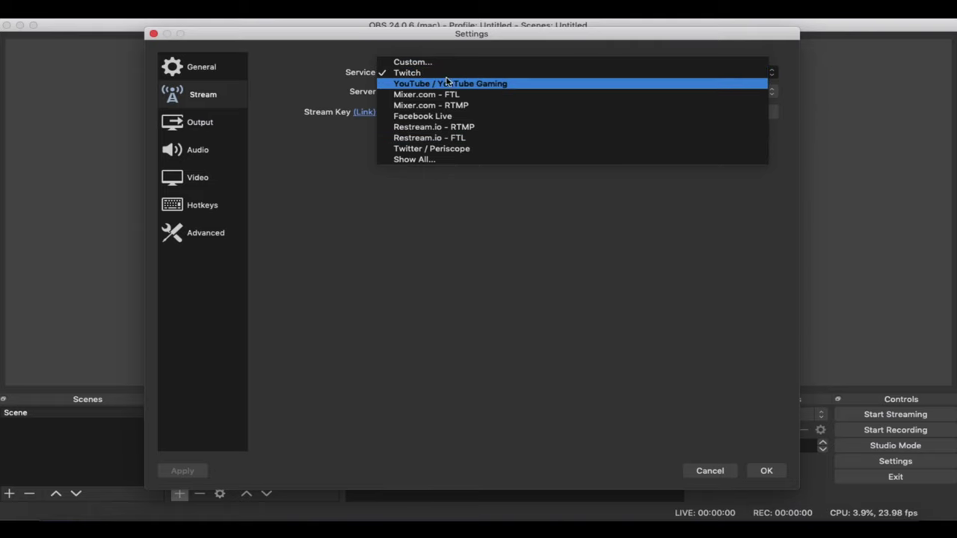
pyautogui.click(339, 91)
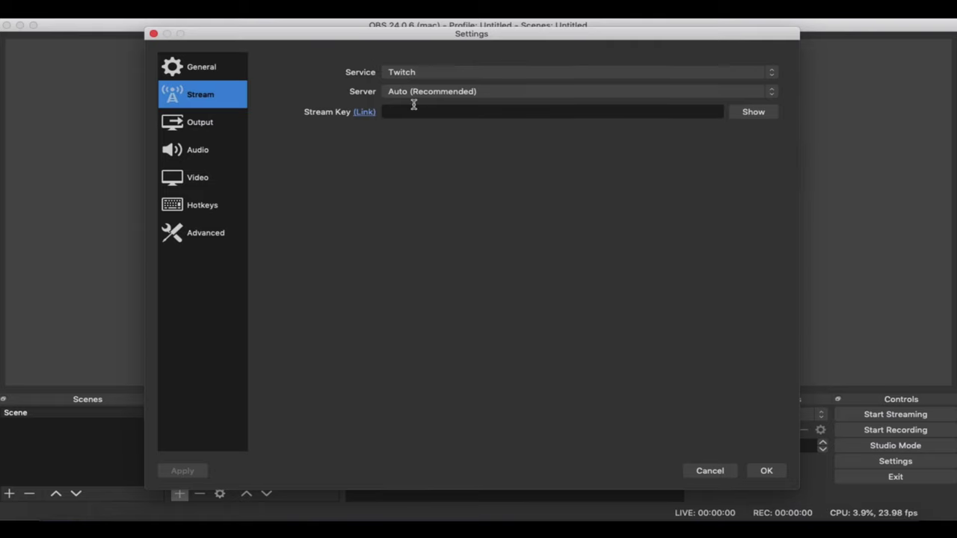
pyautogui.click(412, 111)
pyautogui.rightClick(413, 116)
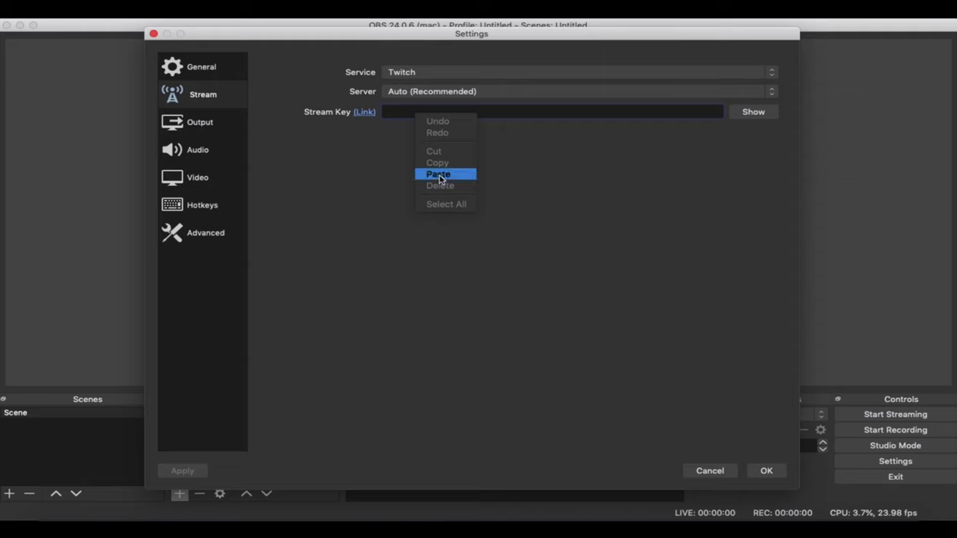
pyautogui.click(440, 175)
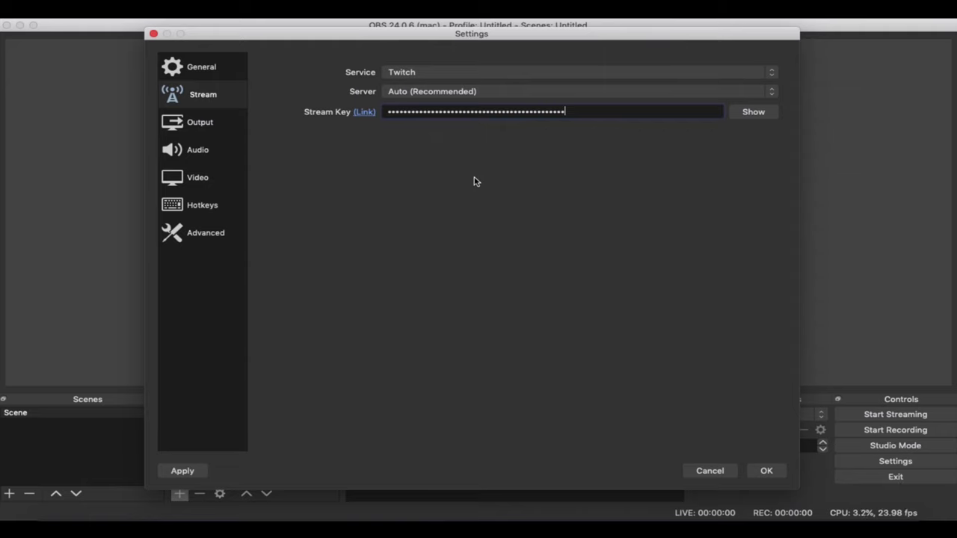
pyautogui.click(196, 469)
pyautogui.click(765, 469)
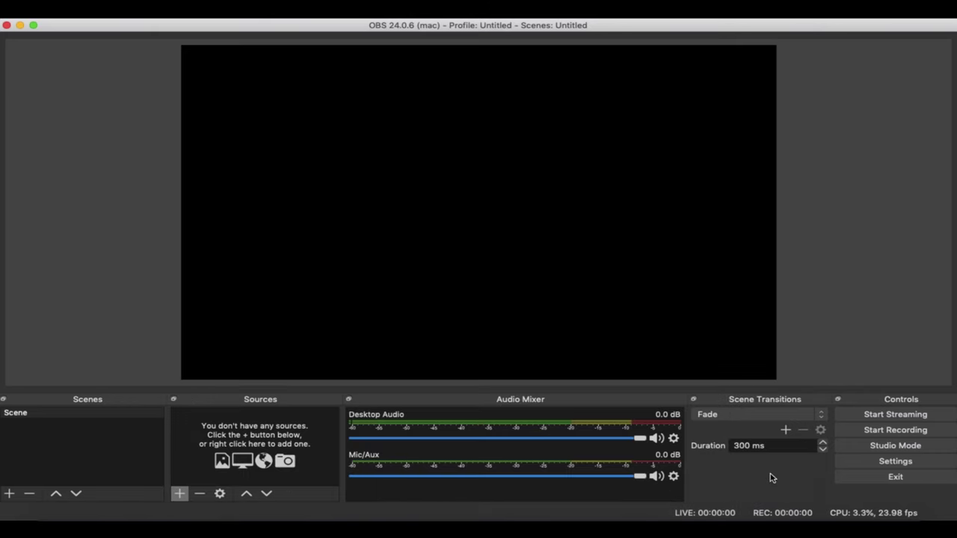
# Add an Audio Input Capture source named 'Zed10FX' using the USB Audio CODEC device
pyautogui.click(182, 496)
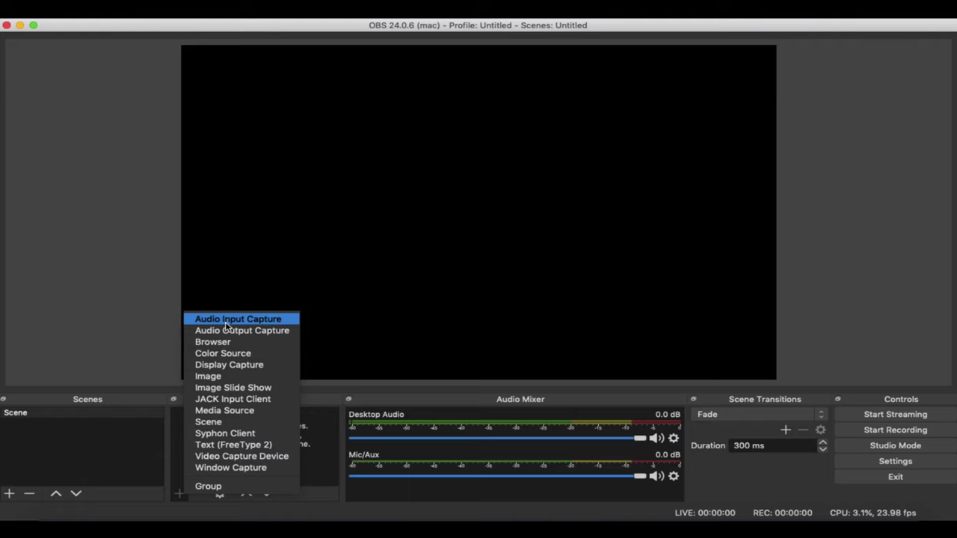
pyautogui.click(226, 320)
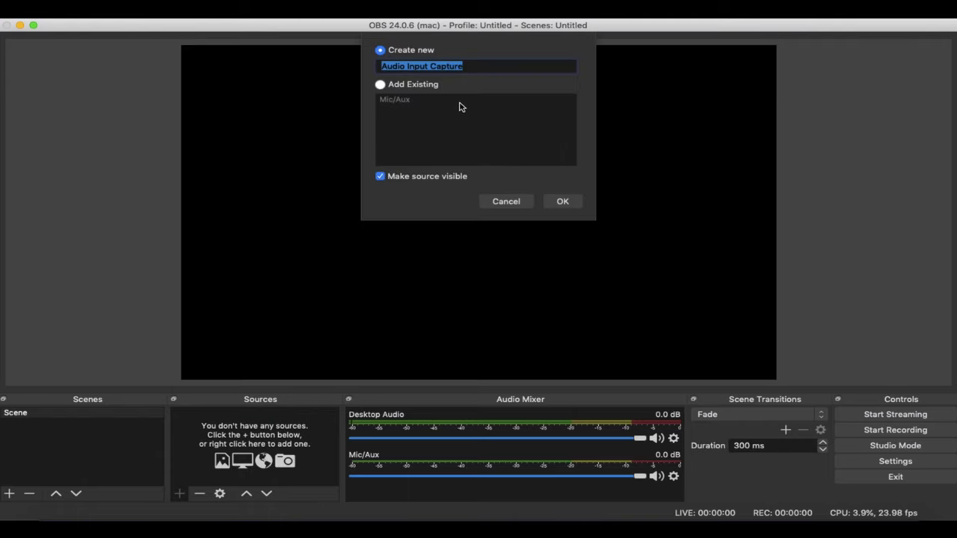
pyautogui.write('Zed10')
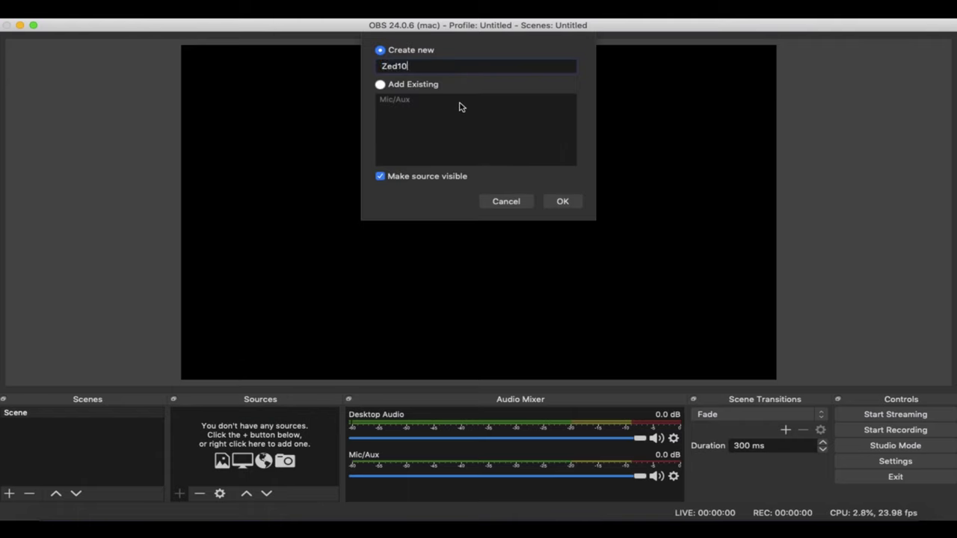
pyautogui.write('FX')
pyautogui.press('Return')
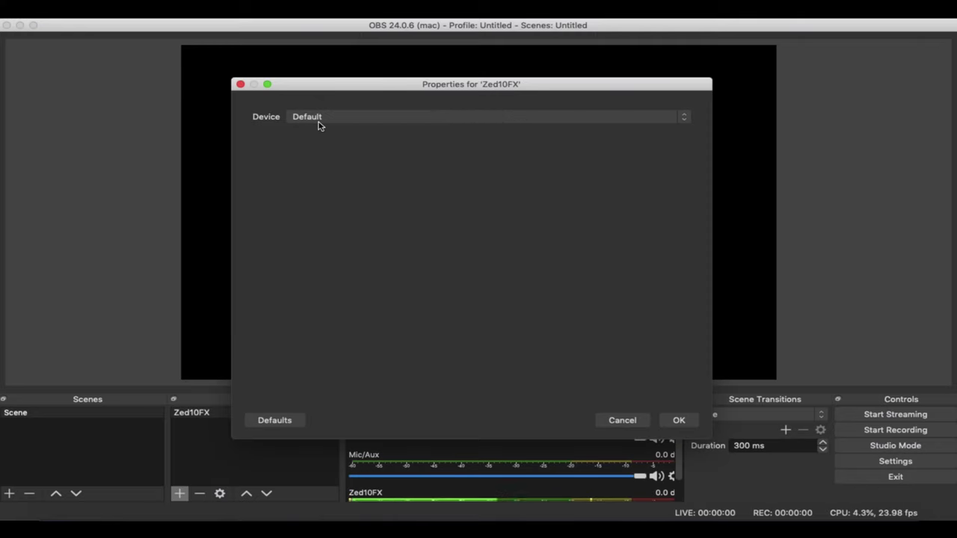
pyautogui.click(318, 121)
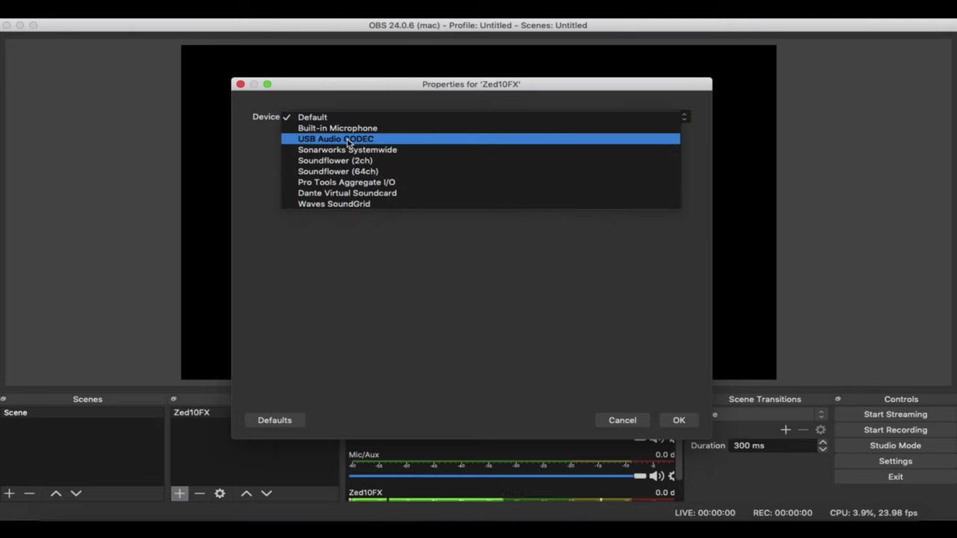
pyautogui.click(347, 142)
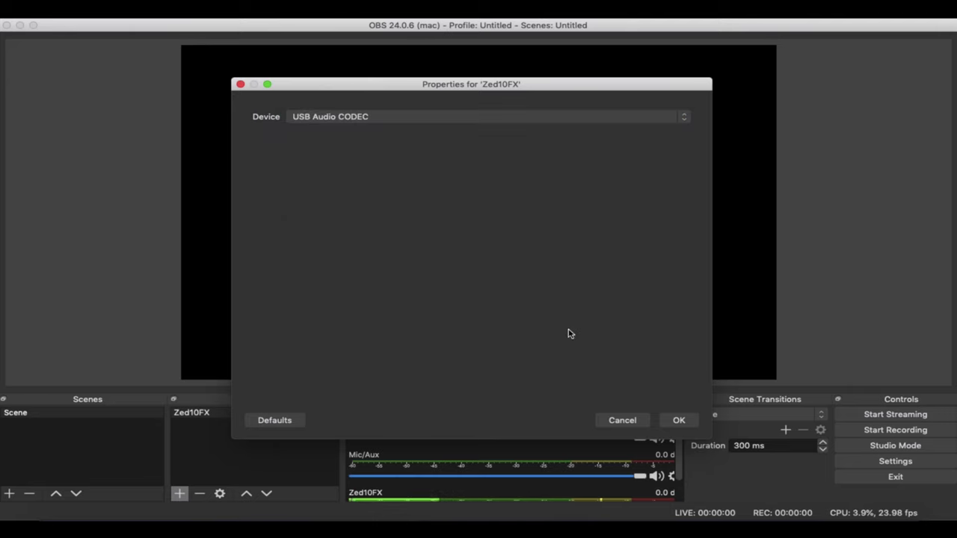
pyautogui.click(679, 421)
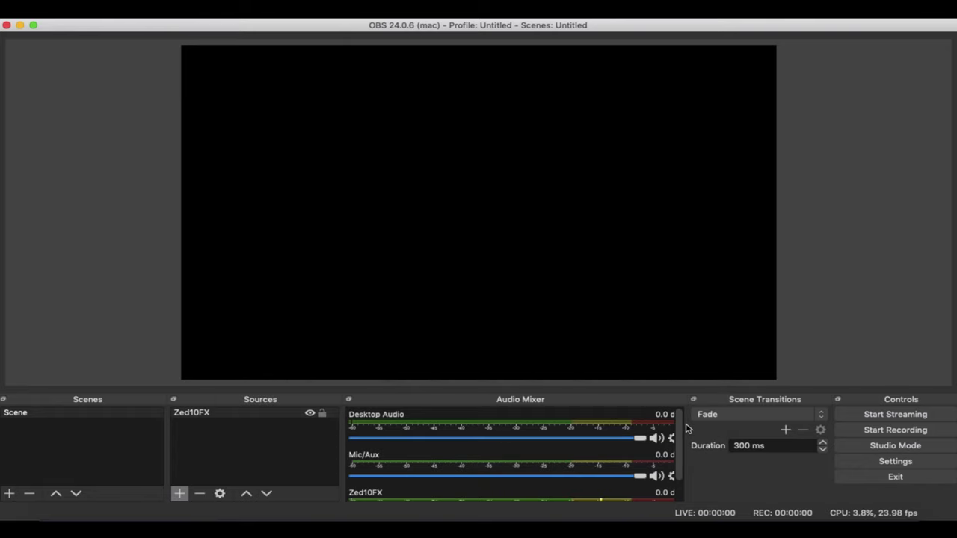
# Add a Video Capture Device source named 'Facetime Camera' using the FaceTime HD Camera
pyautogui.scroll(-2, 524, 445)
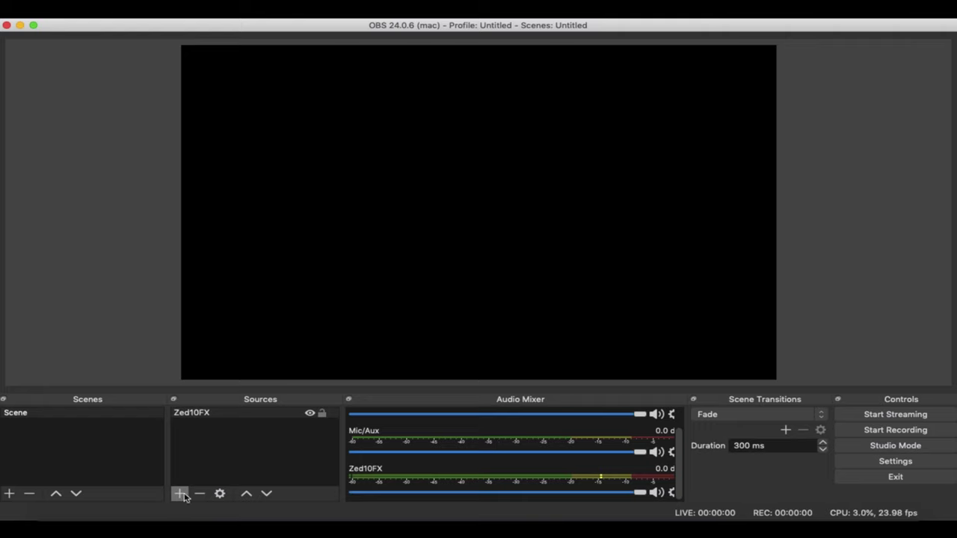
pyautogui.click(181, 494)
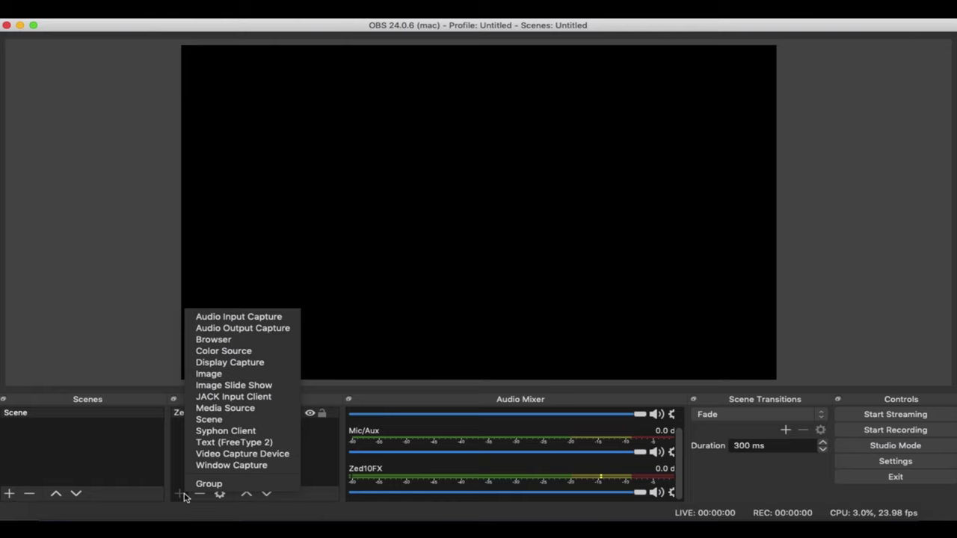
pyautogui.click(200, 455)
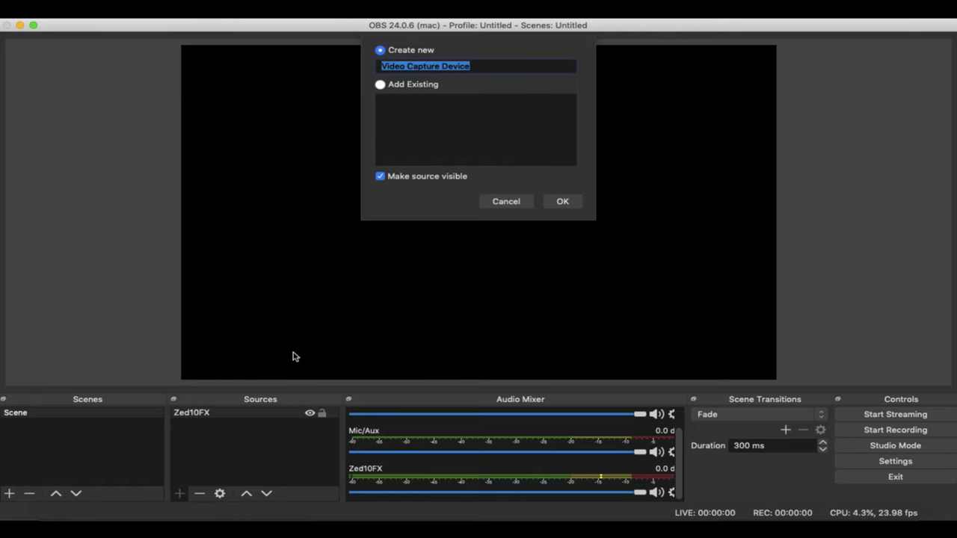
pyautogui.write('Facetime')
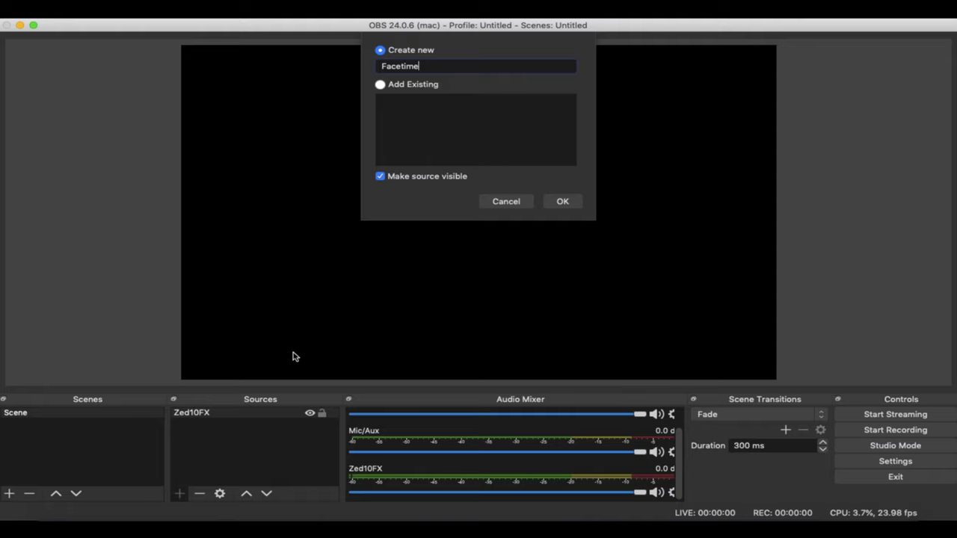
pyautogui.write(' Camera')
pyautogui.press('Return')
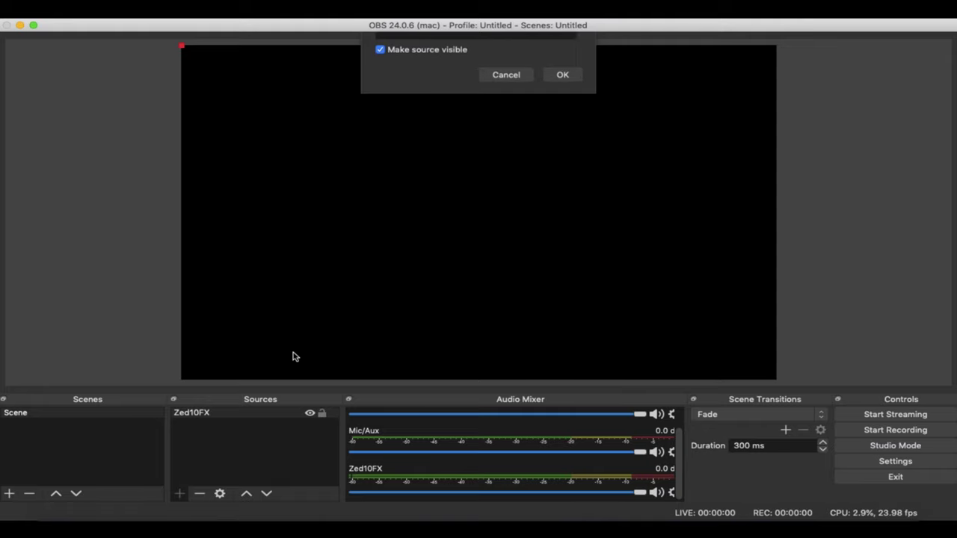
pyautogui.click(296, 322)
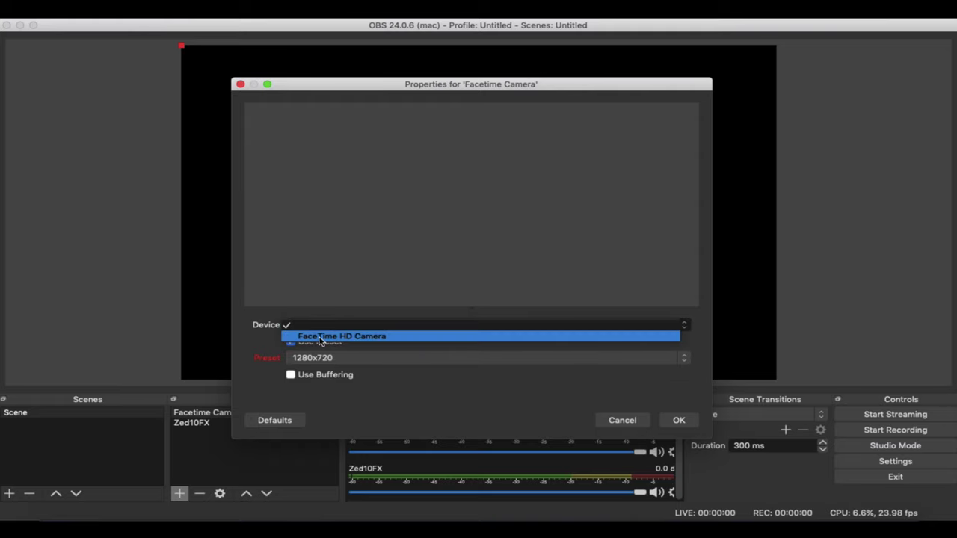
pyautogui.click(319, 337)
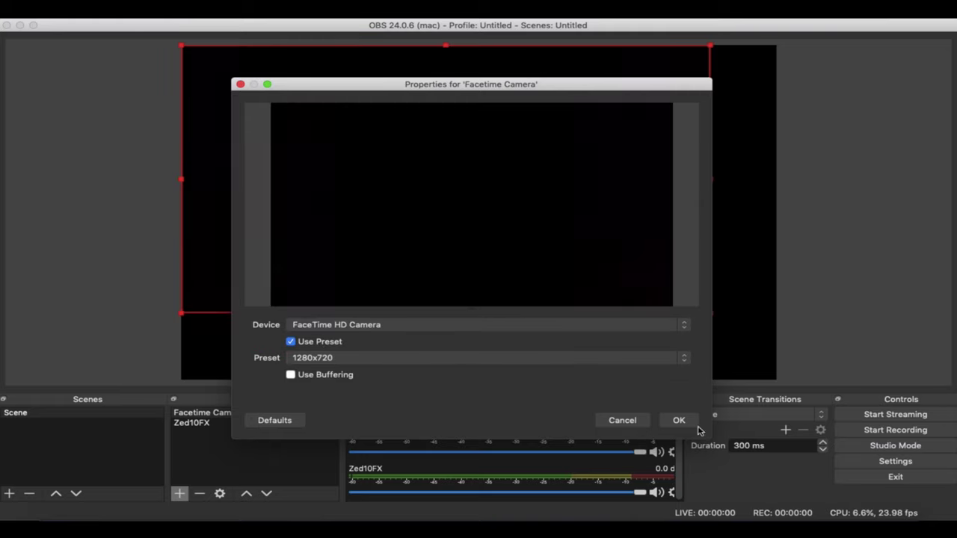
pyautogui.click(680, 421)
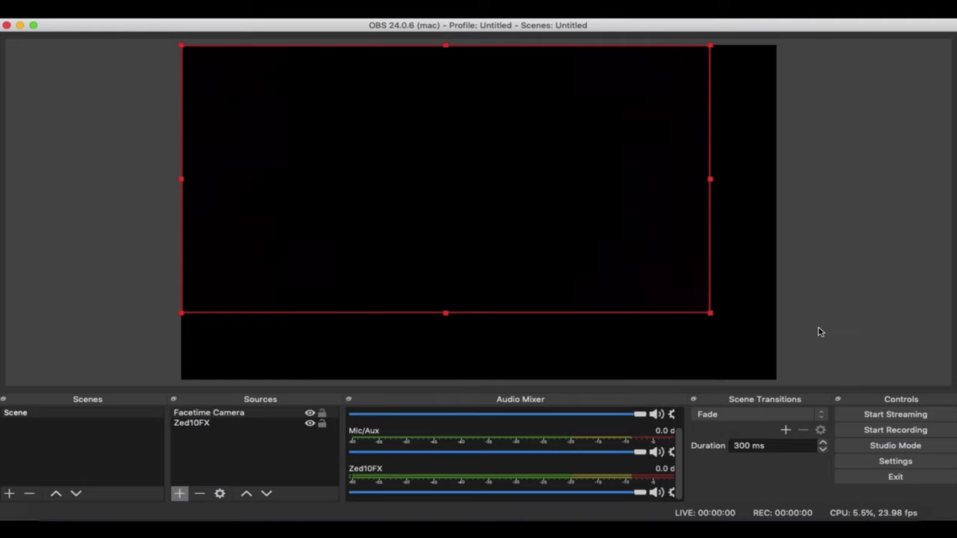
# Drag the camera's bottom-right corner handle out to the canvas's right edge
pyautogui.moveTo(711, 313); pyautogui.dragTo(729, 348)
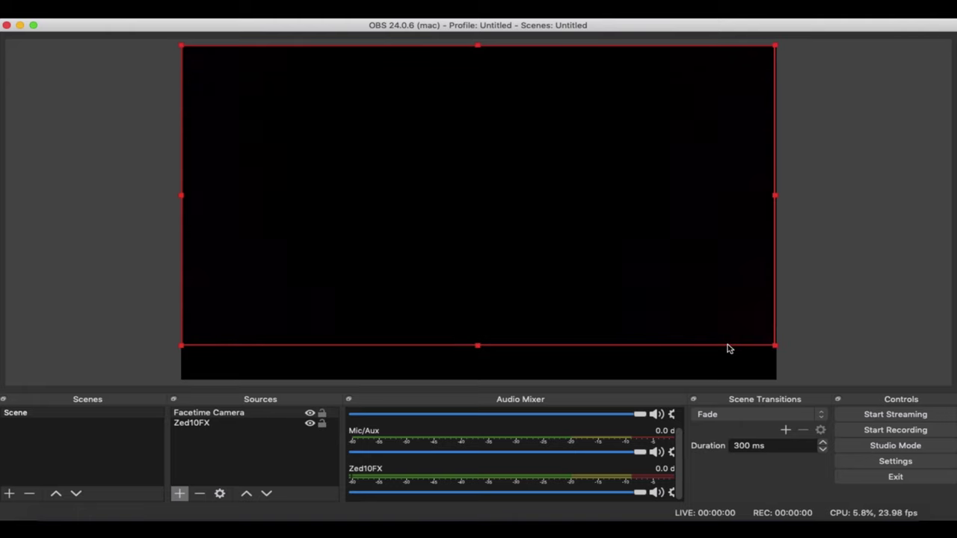